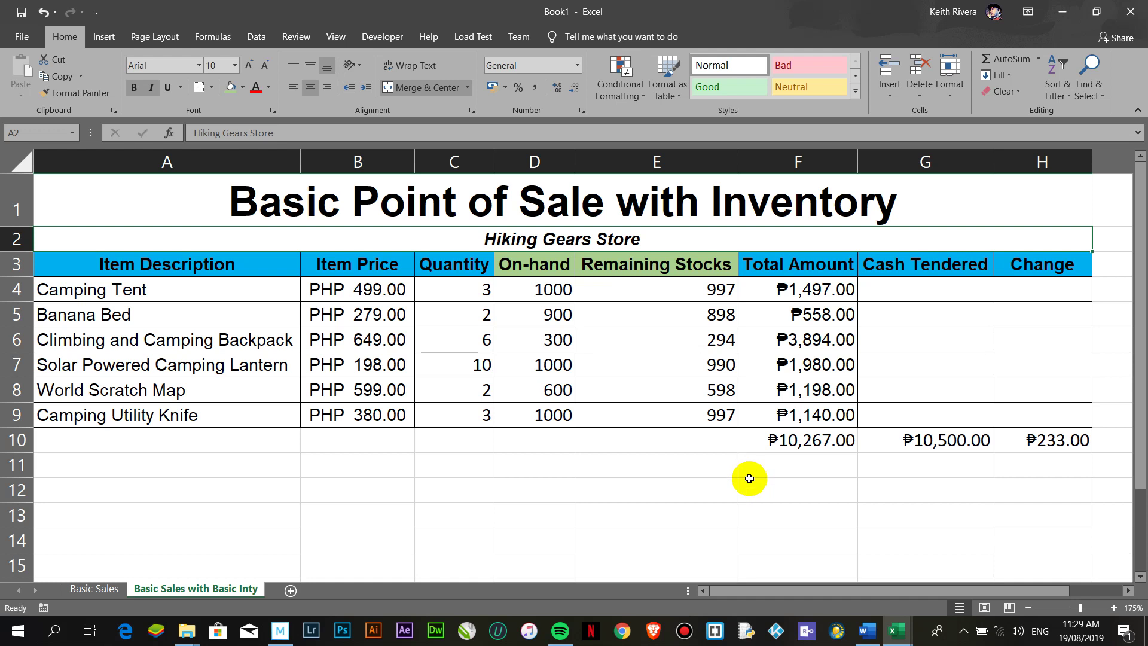
left_click(252, 514)
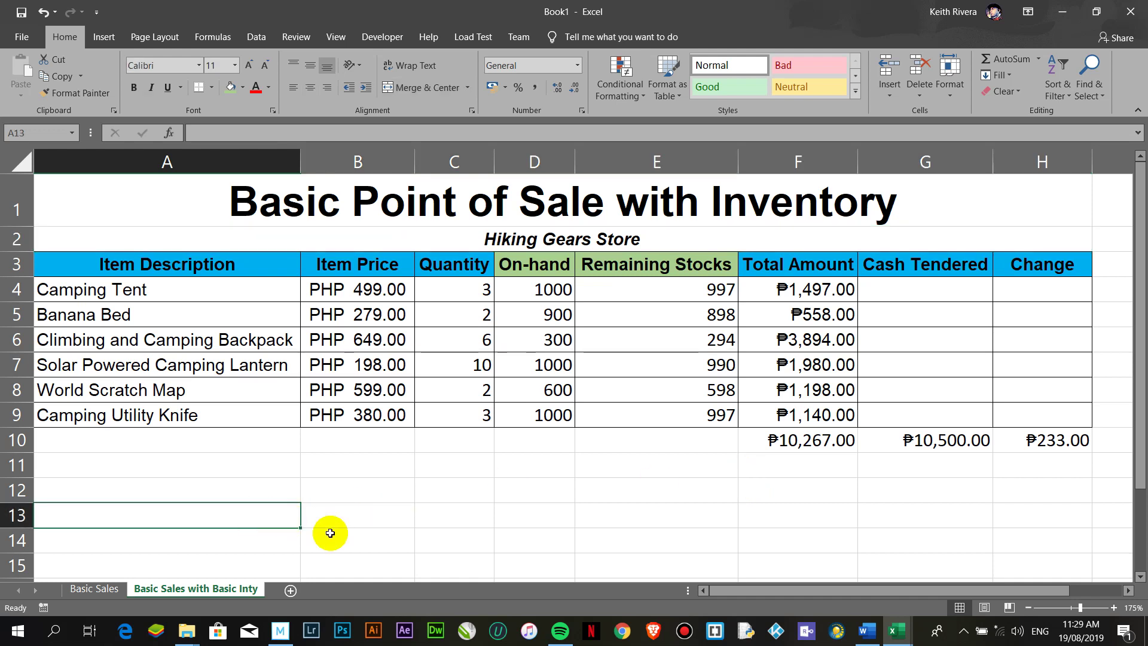
type("CONDITION")
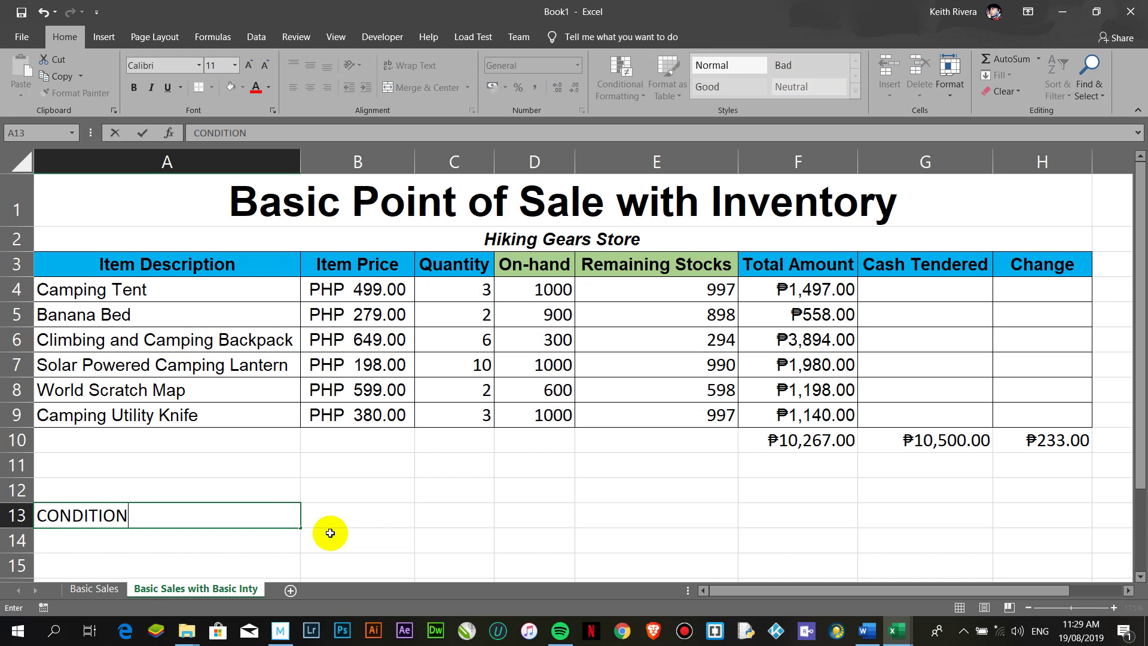
key("Return")
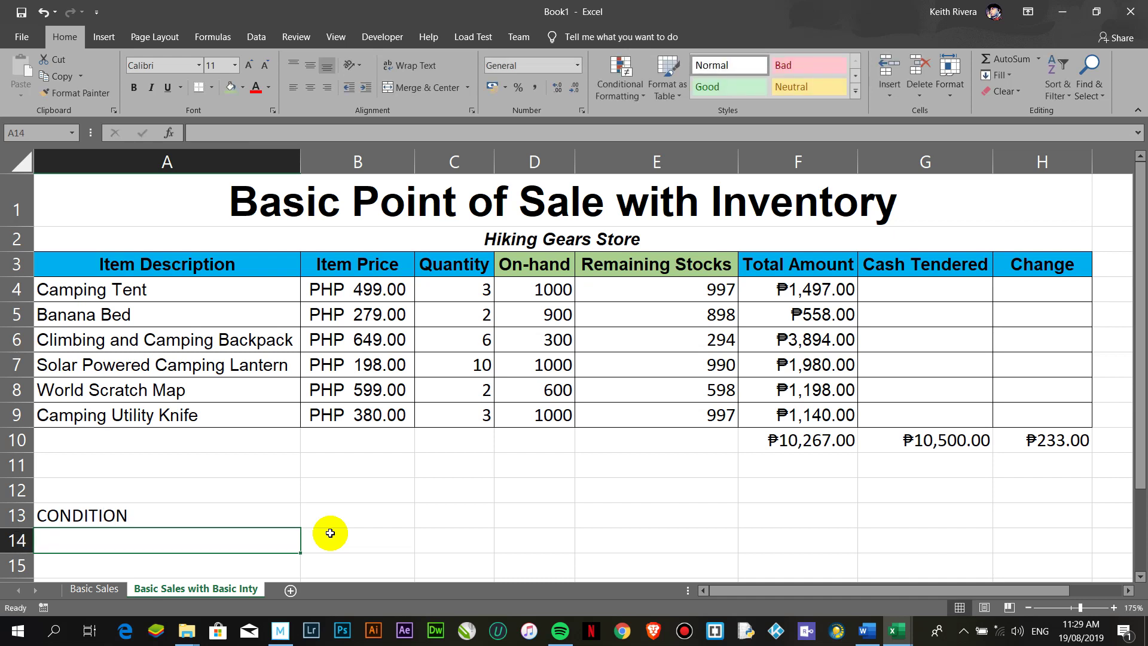
left_click(267, 511)
key("Delete")
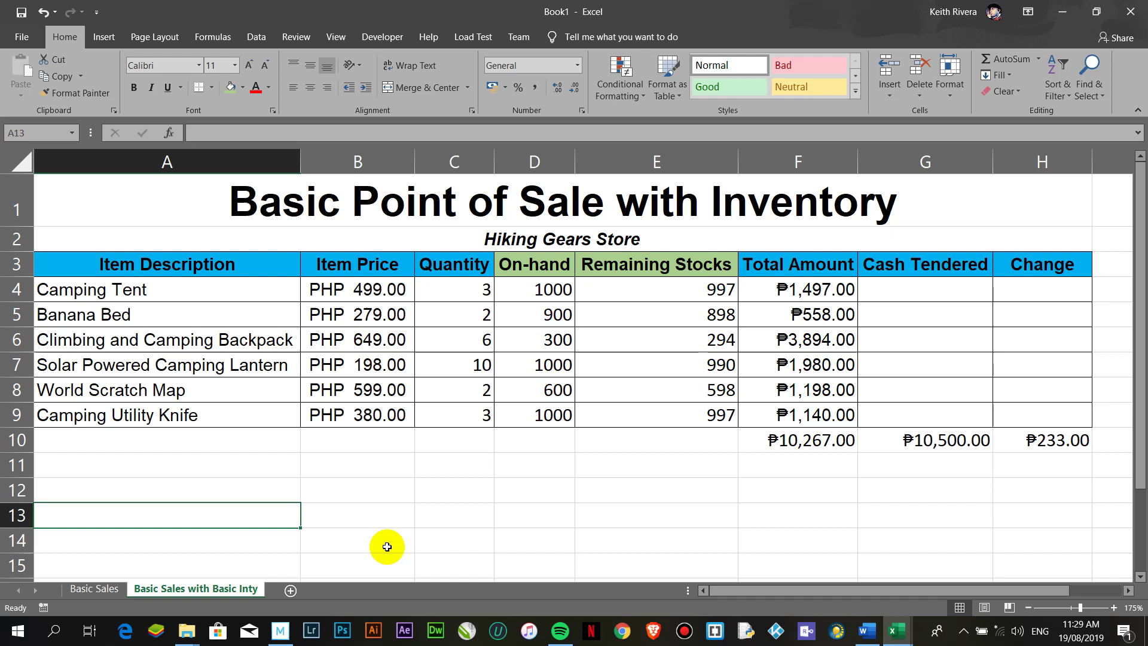
left_click(567, 513)
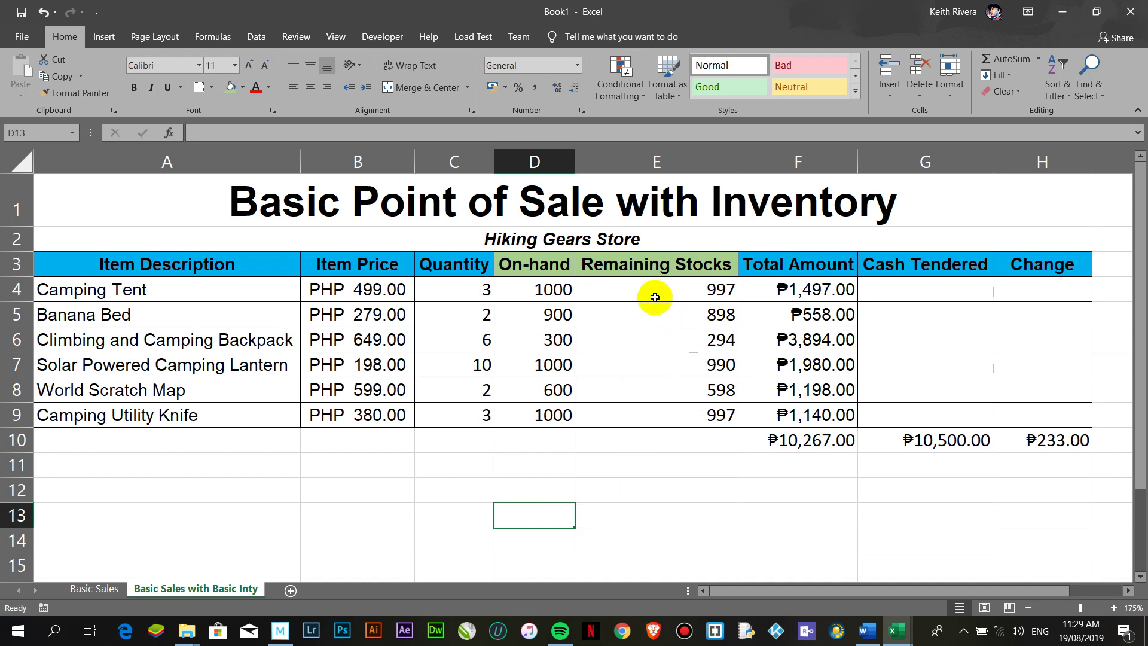
left_click_drag(651, 292, 673, 405)
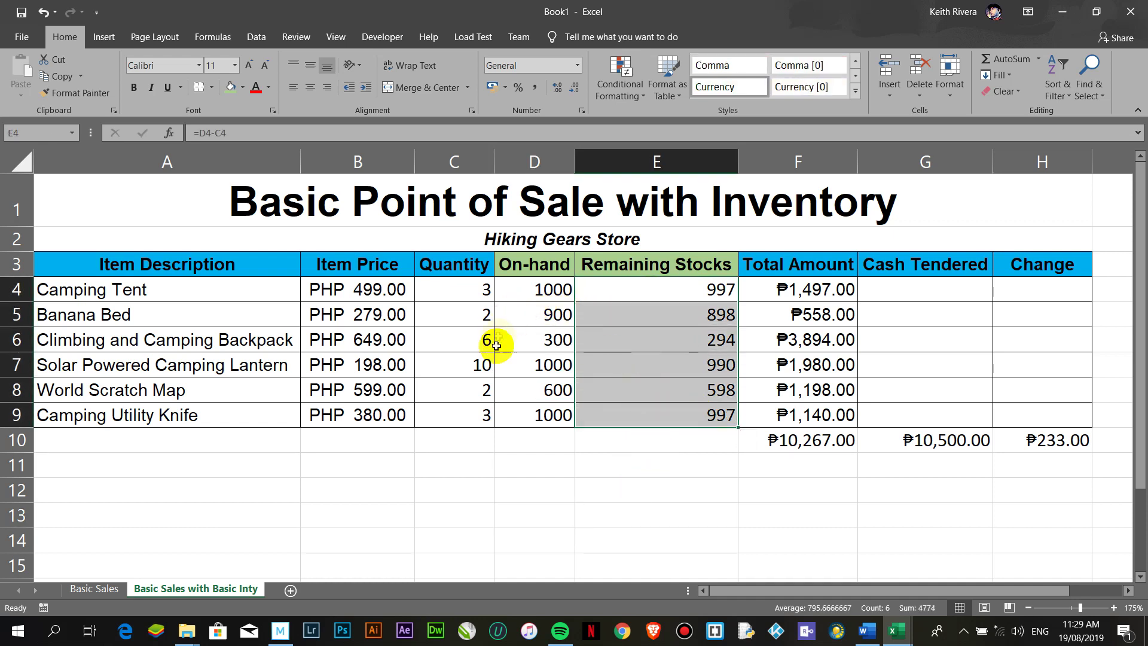
left_click(525, 290)
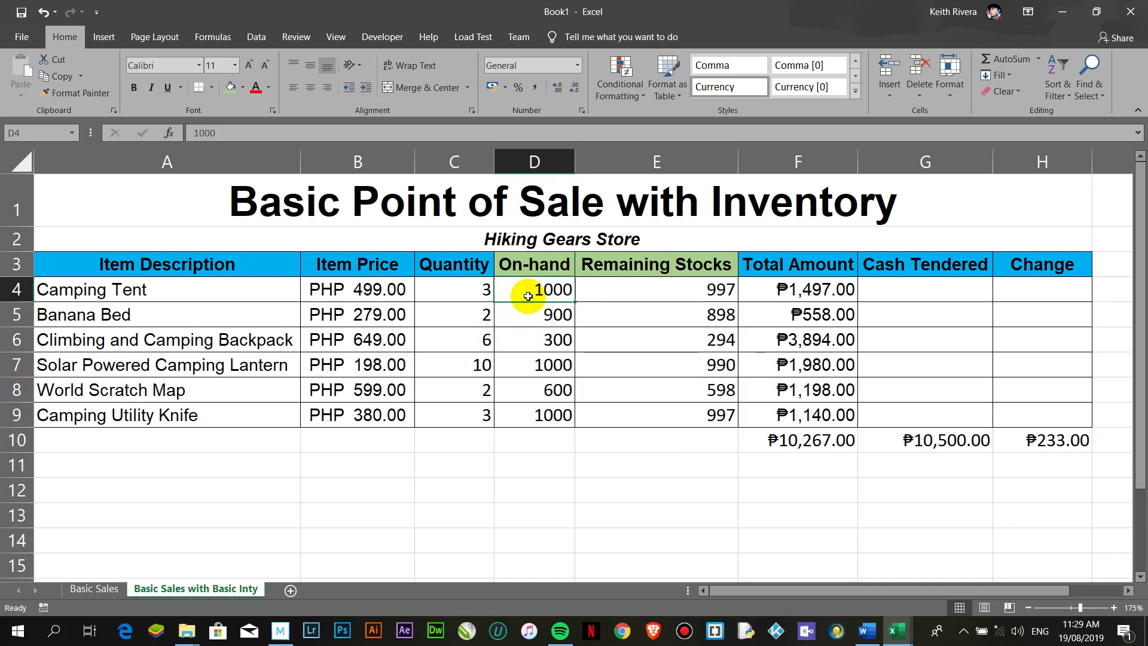
left_click(630, 287)
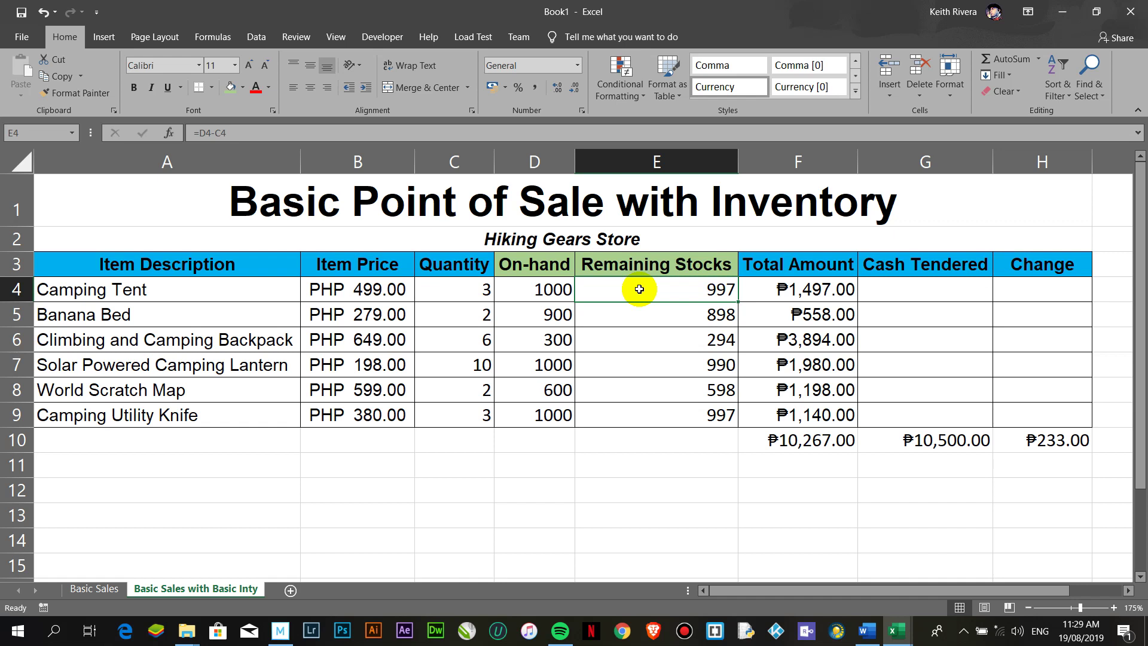
left_click(86, 286)
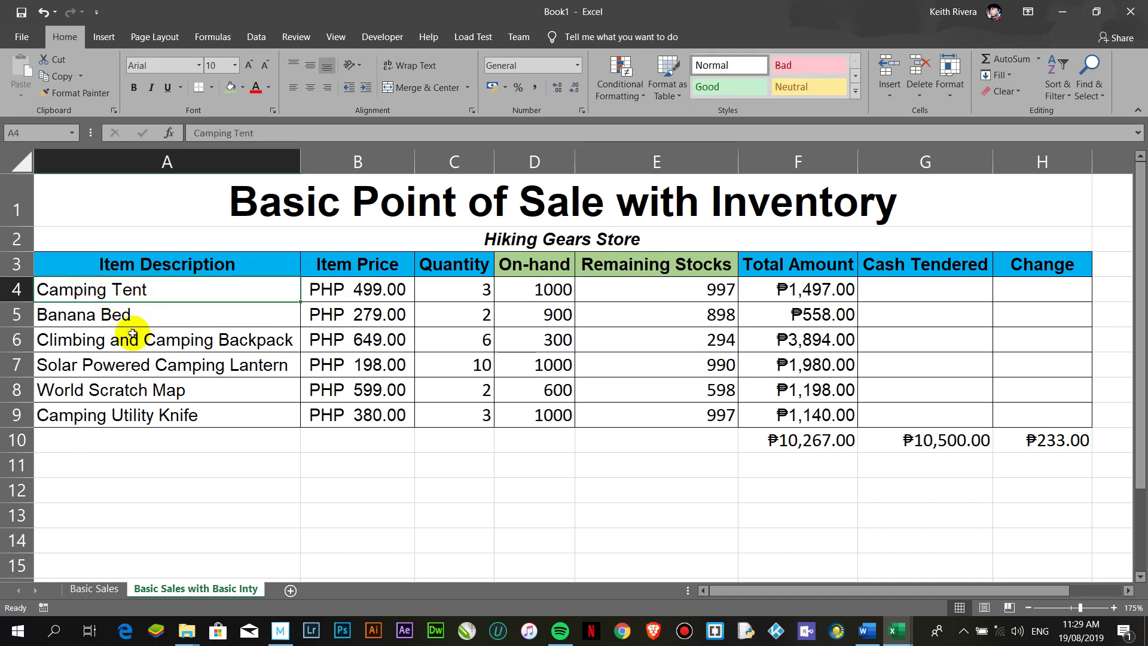
left_click(634, 289)
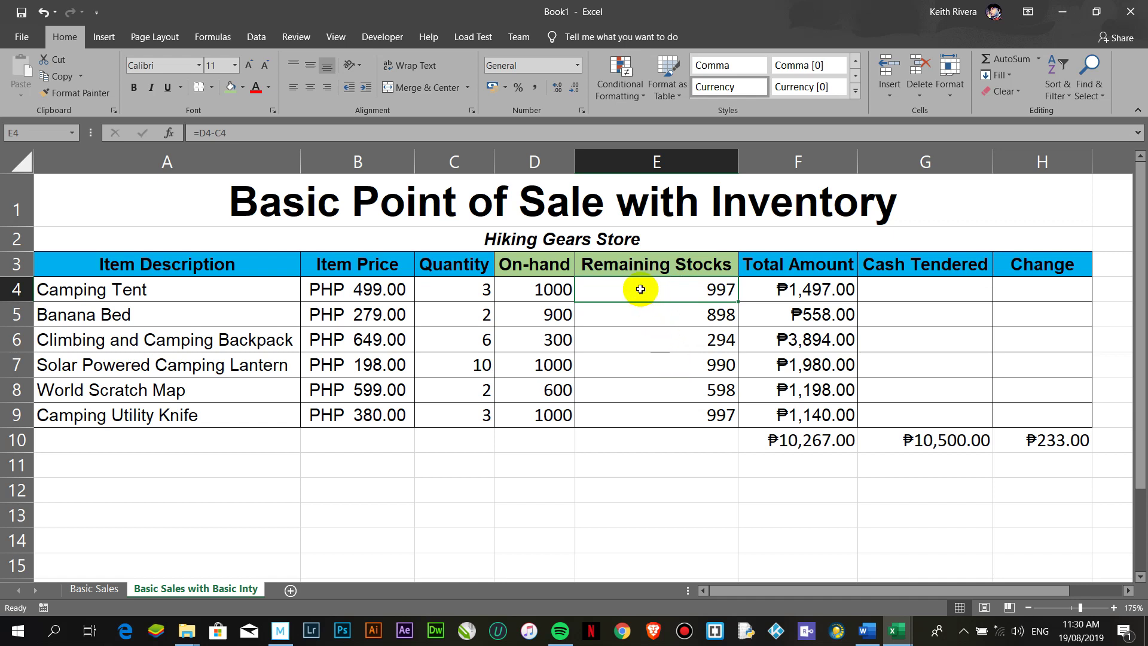
- Add a Less Than 500 conditional formatting rule with Light Red Fill with Dark Red Text to the Remaining Stocks cells E4:E9
left_click_drag(631, 289, 643, 413)
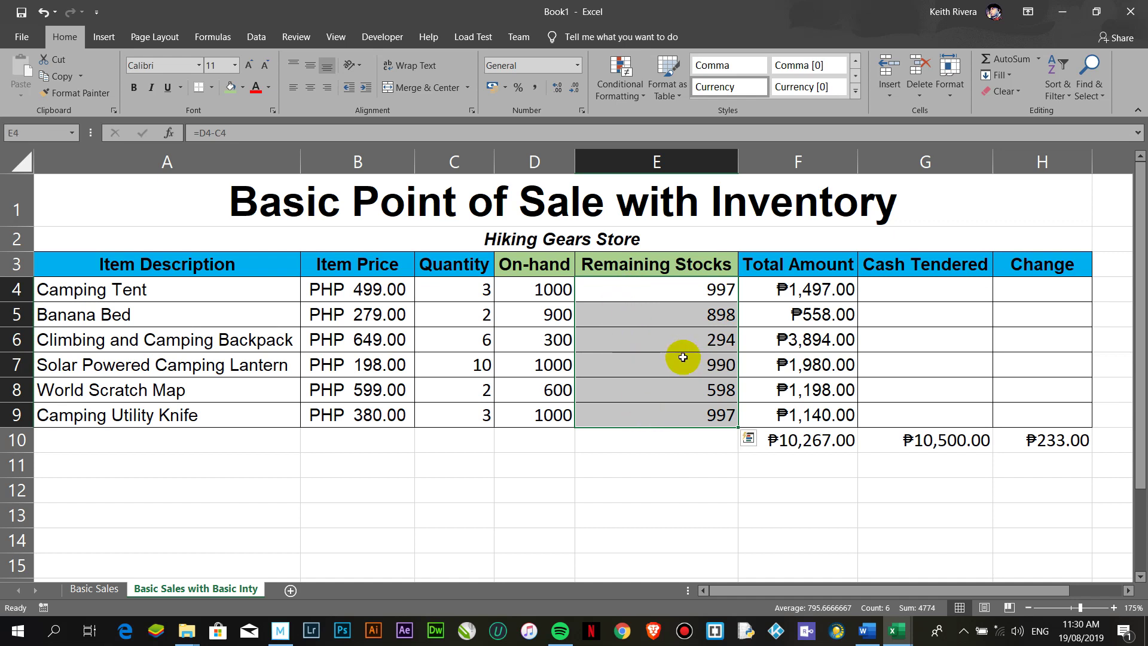
left_click(618, 88)
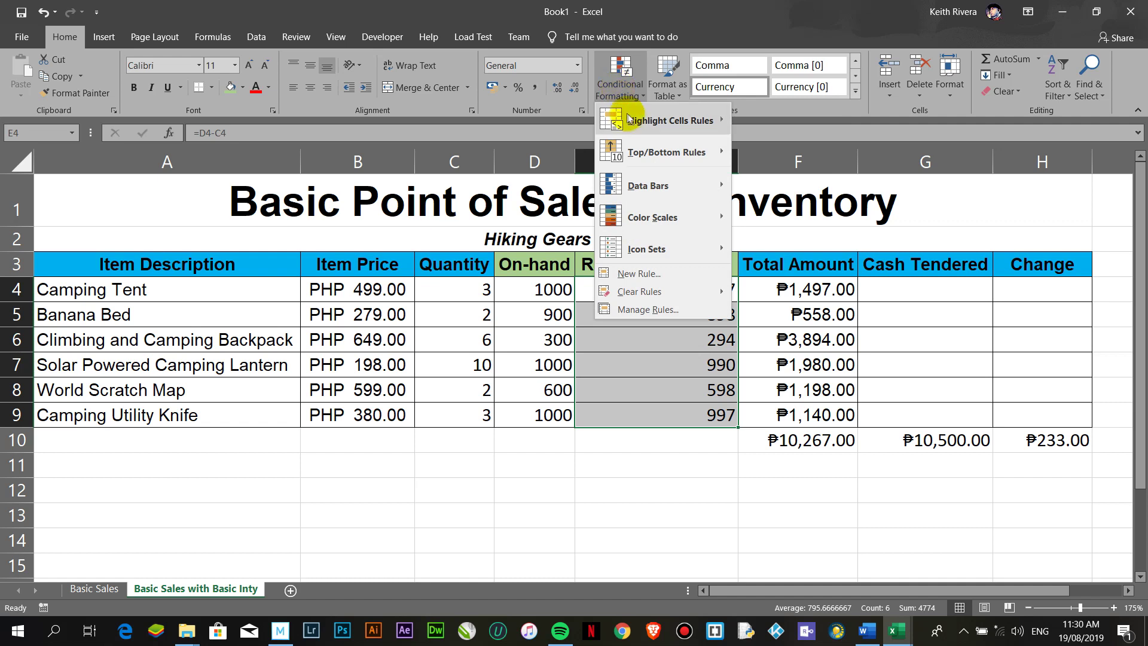
mouse_move(630, 119)
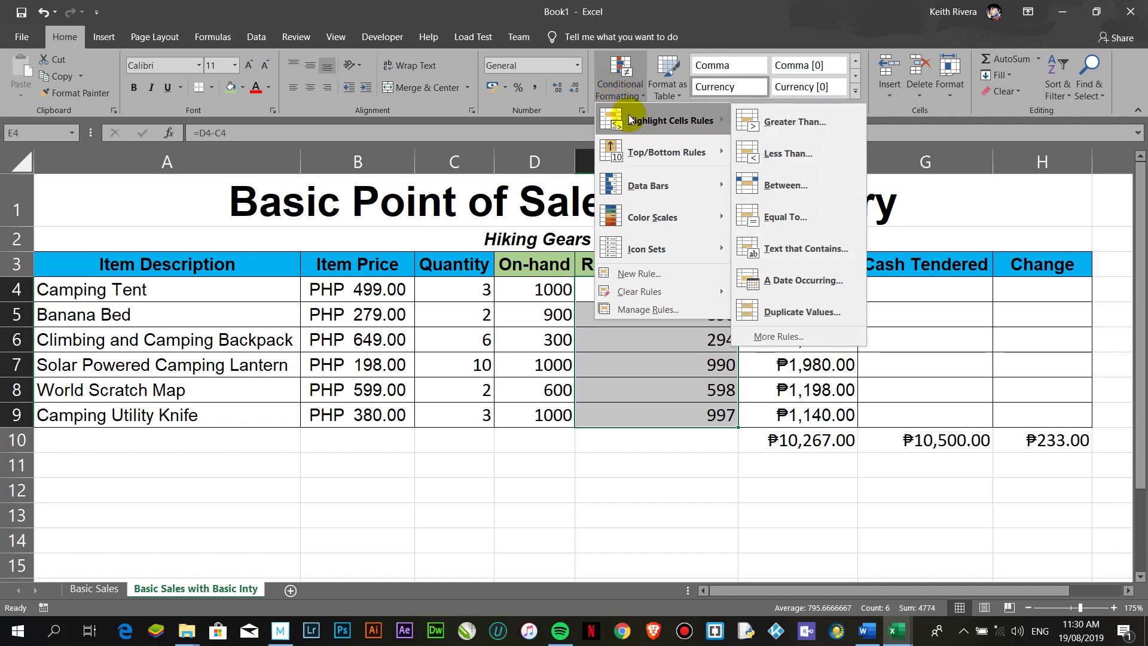
left_click(783, 155)
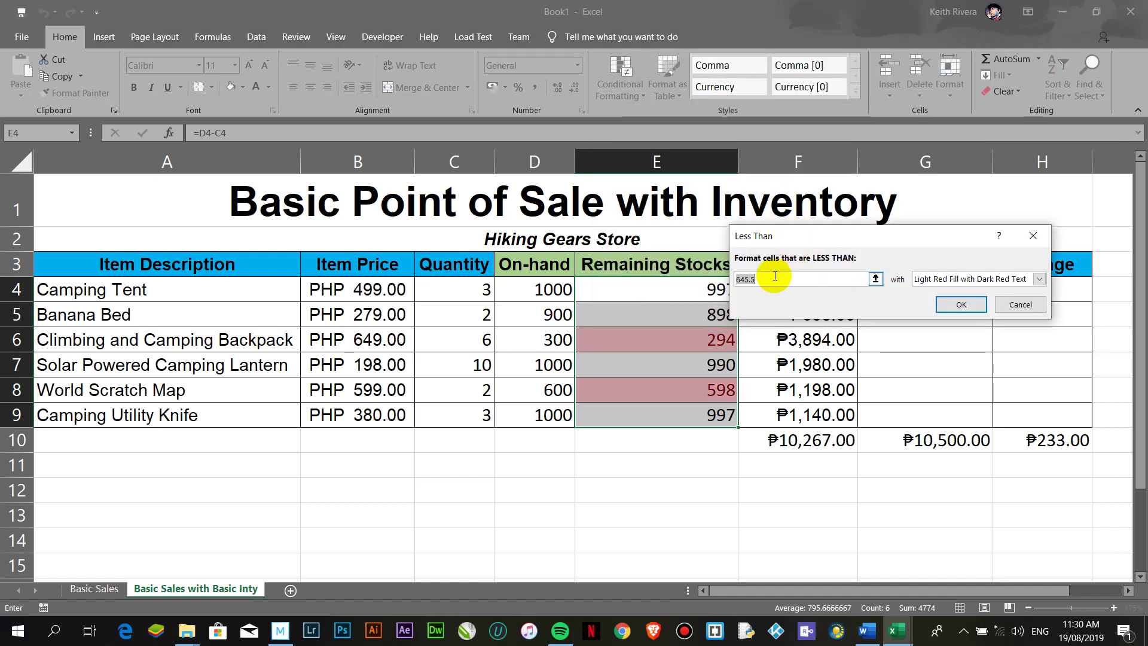
left_click(766, 276)
left_click_drag(766, 276, 721, 265)
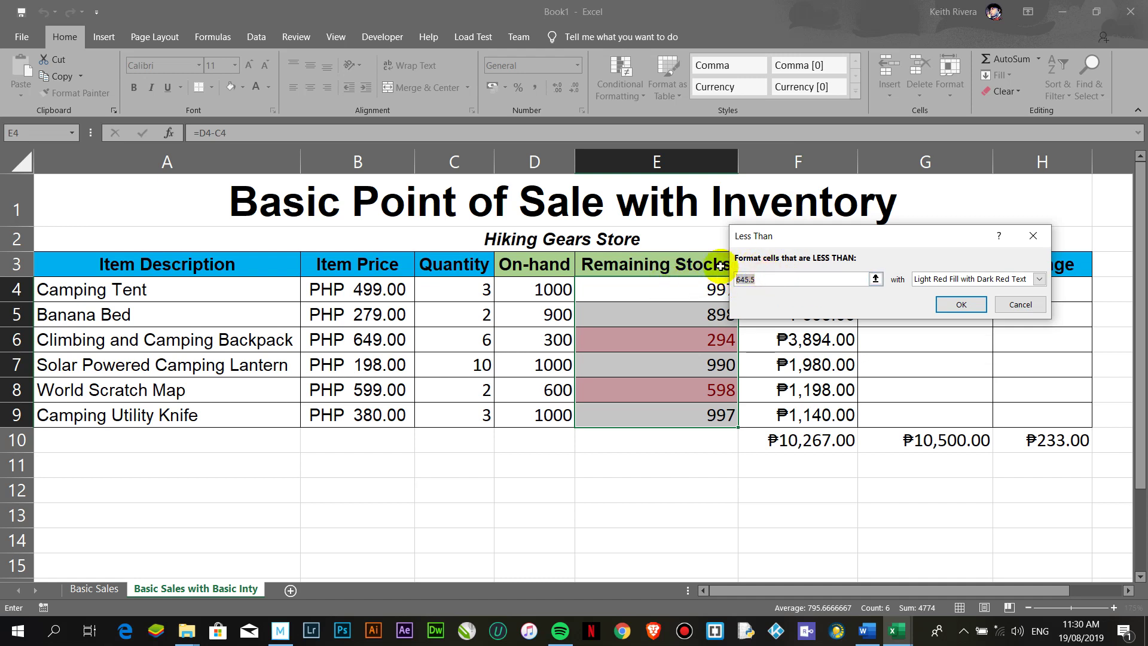
type("500")
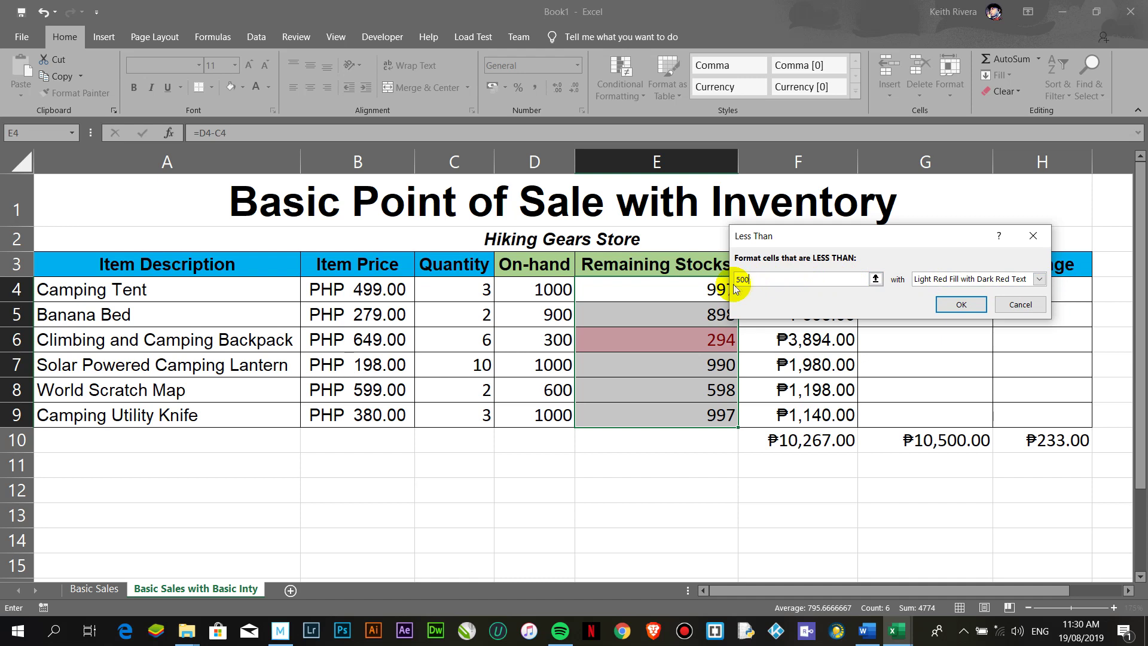
left_click_drag(752, 281, 717, 279)
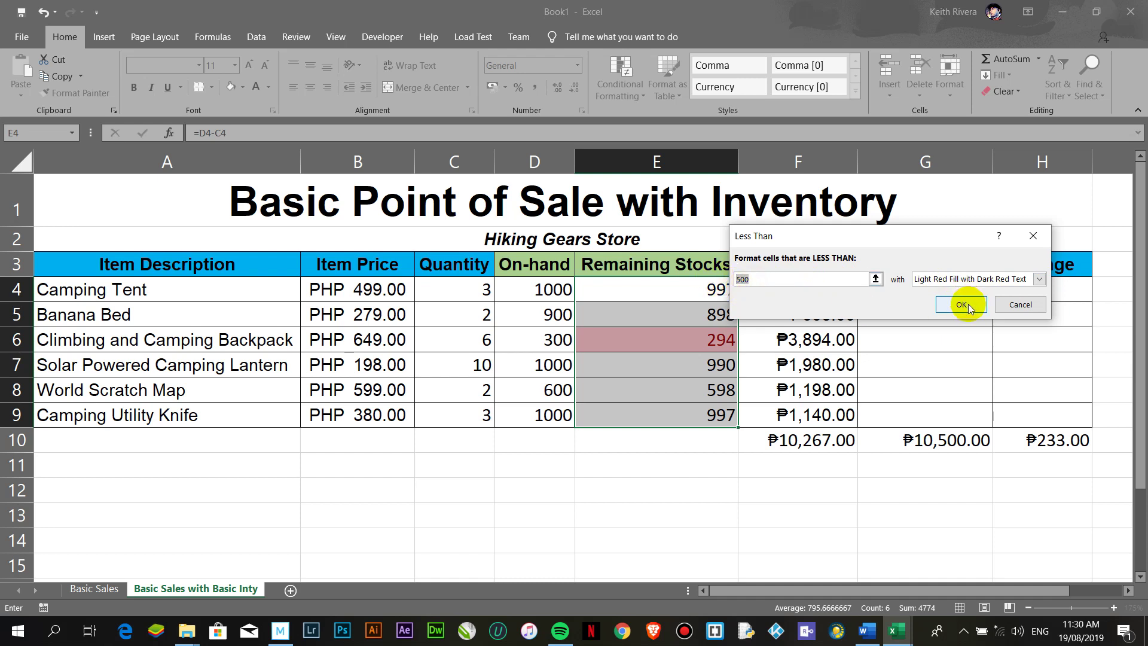
left_click(963, 304)
left_click(677, 441)
- Set the On-hand stock of the Climbing and Camping Backpack in D6 to 1000
left_click(675, 335)
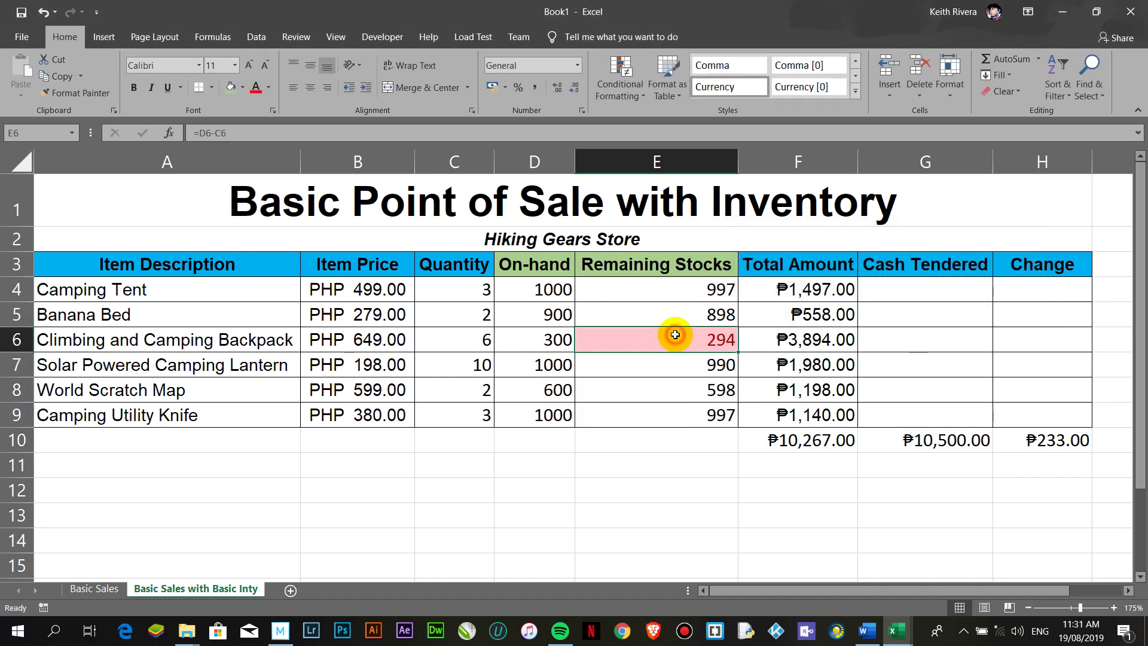
left_click(544, 341)
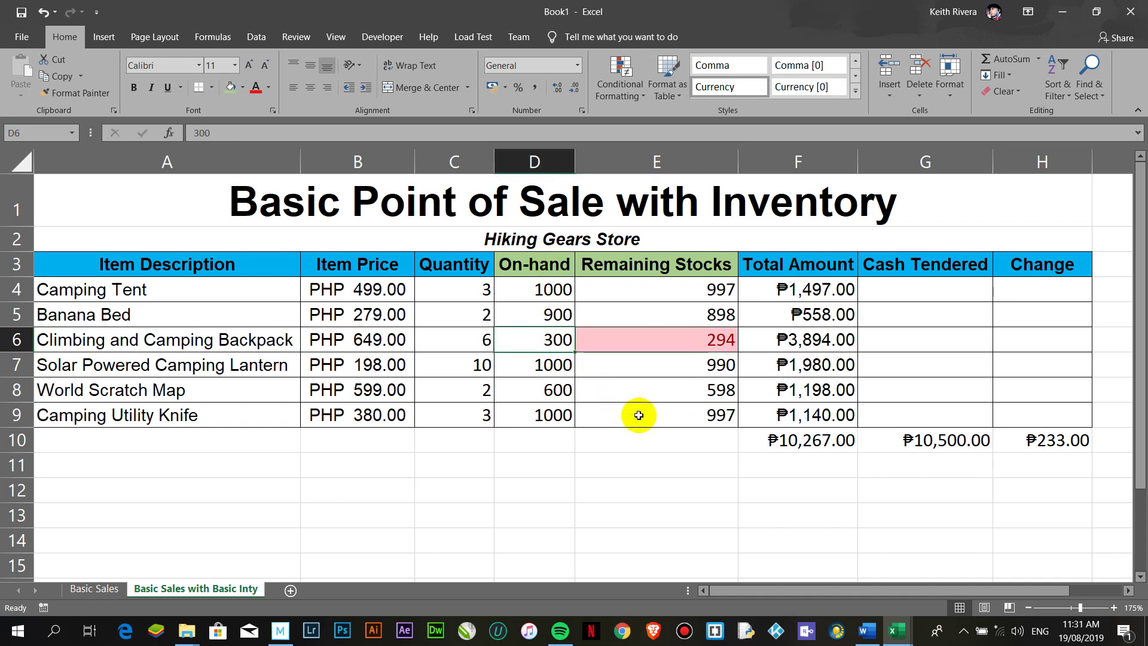
type("1000")
key("Return")
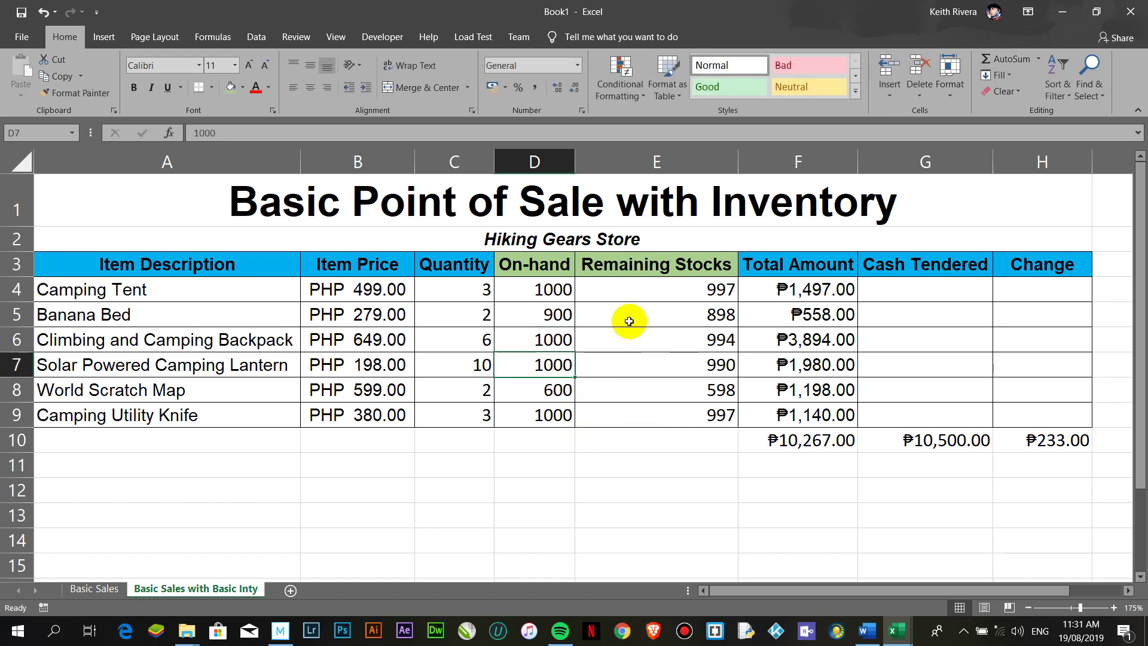
- Set the Camping Tent quantity in C4 to 501 and widen column H so the Change total fits
left_click_drag(631, 286, 643, 407)
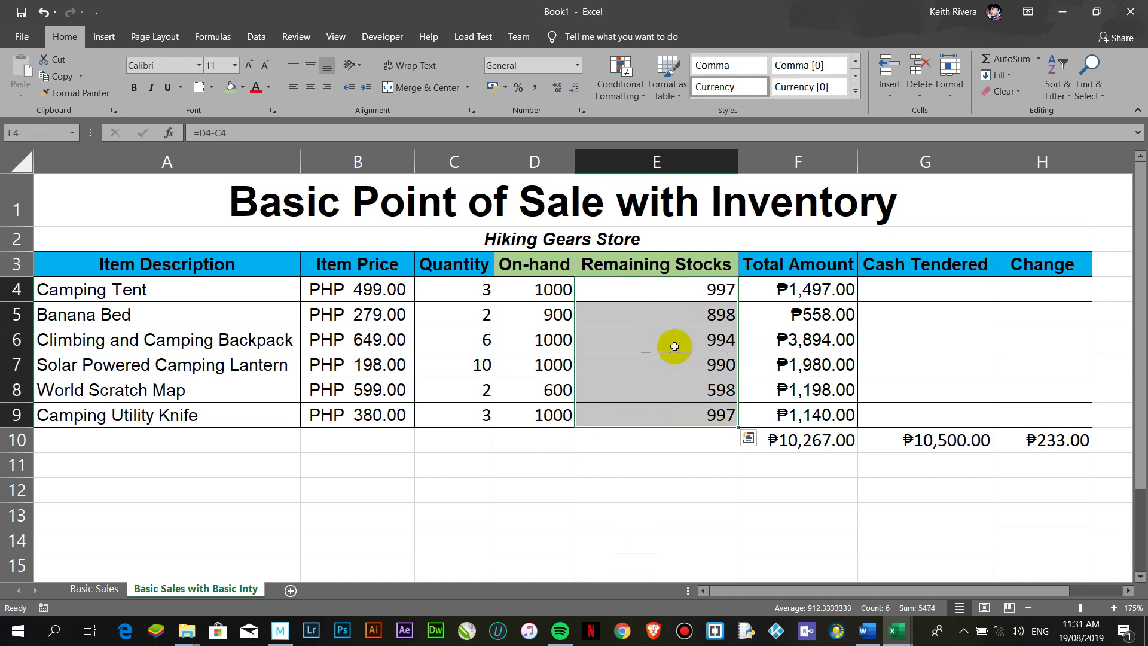
left_click(445, 289)
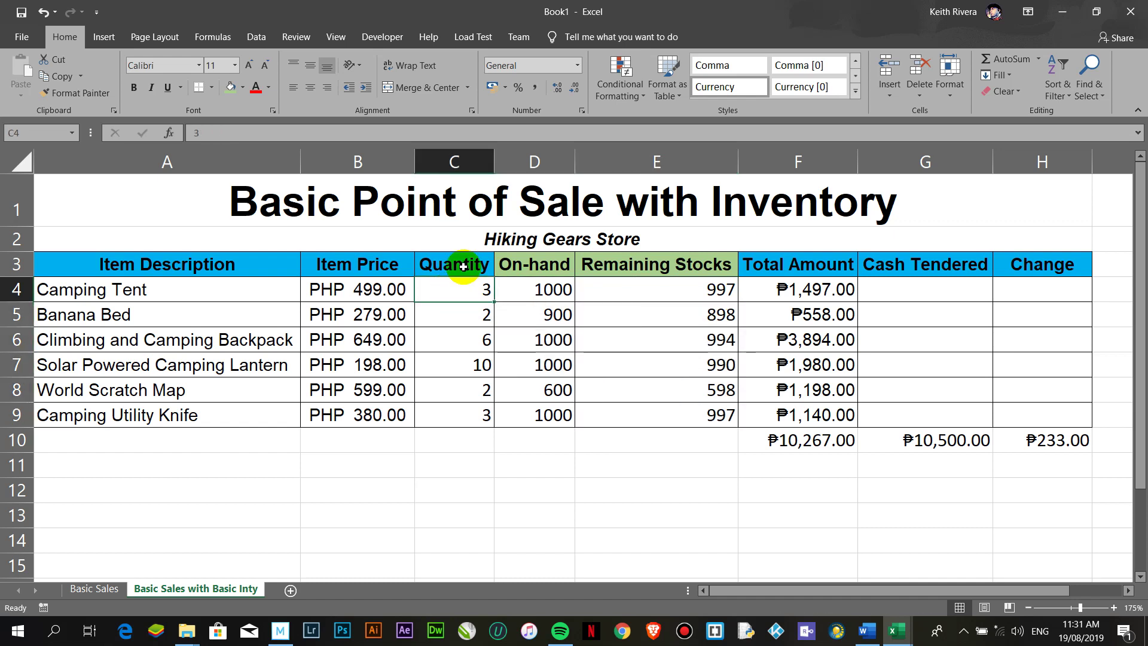
type("501")
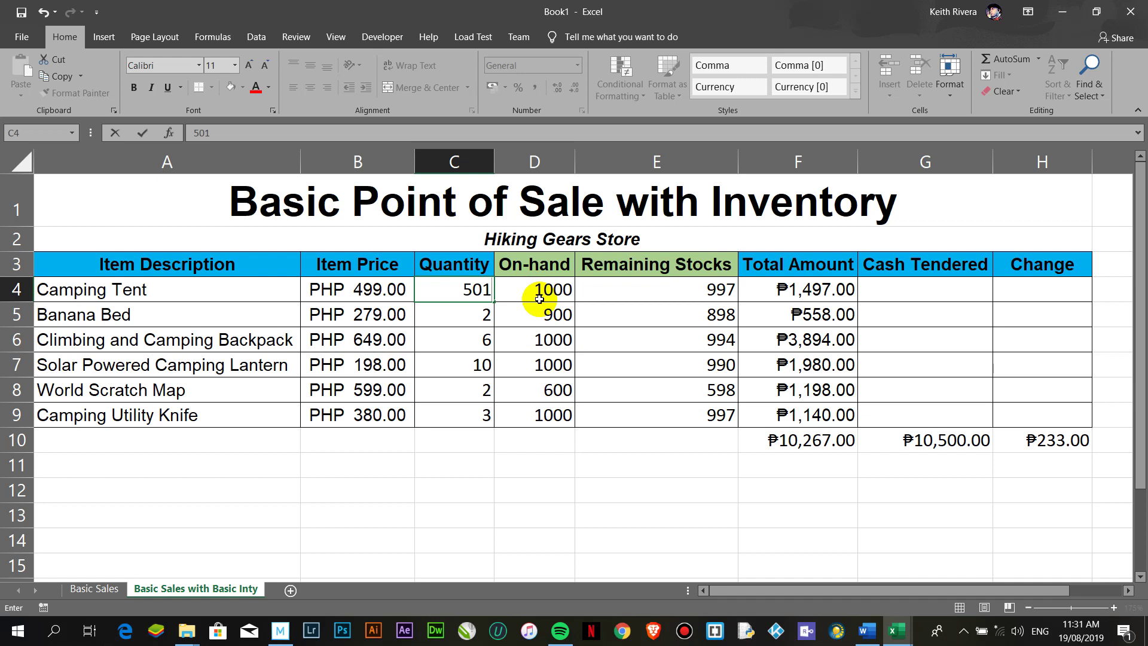
key("Return")
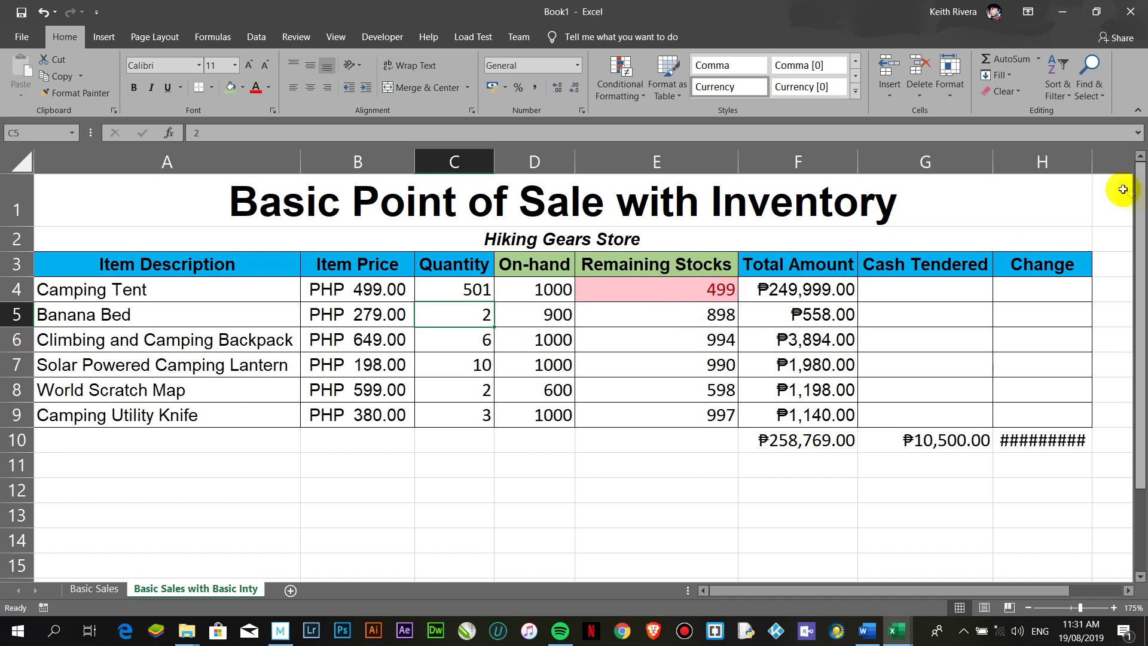
left_click_drag(1093, 167, 1103, 167)
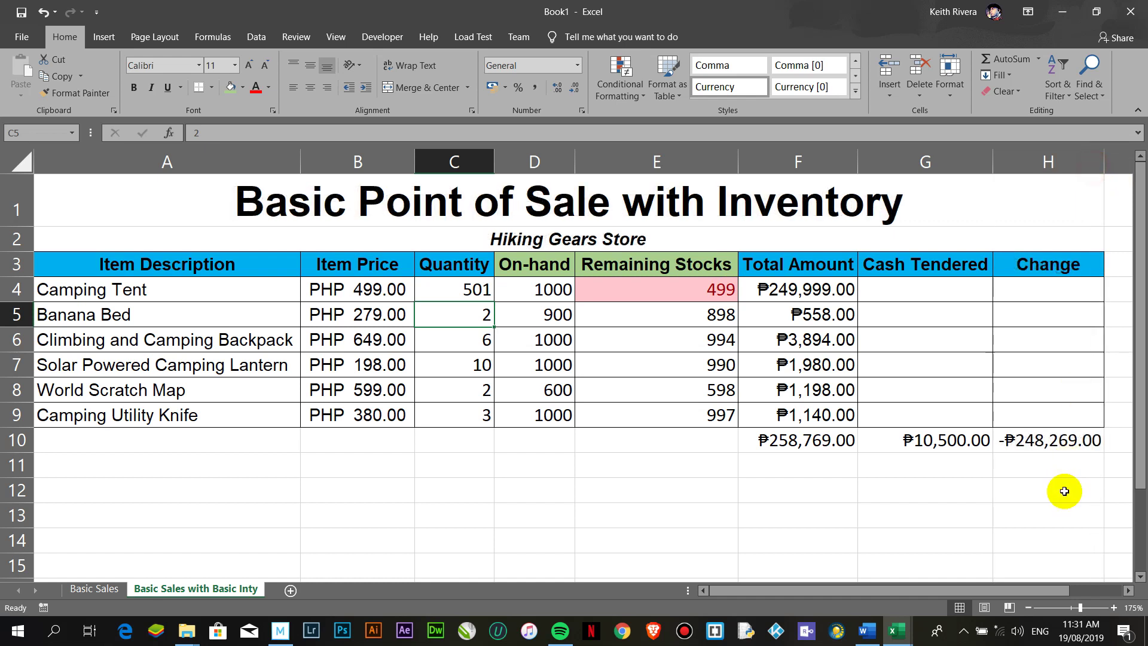
- Clear the conditional formatting rules from the Remaining Stocks cells E4:E9 only
left_click(695, 283)
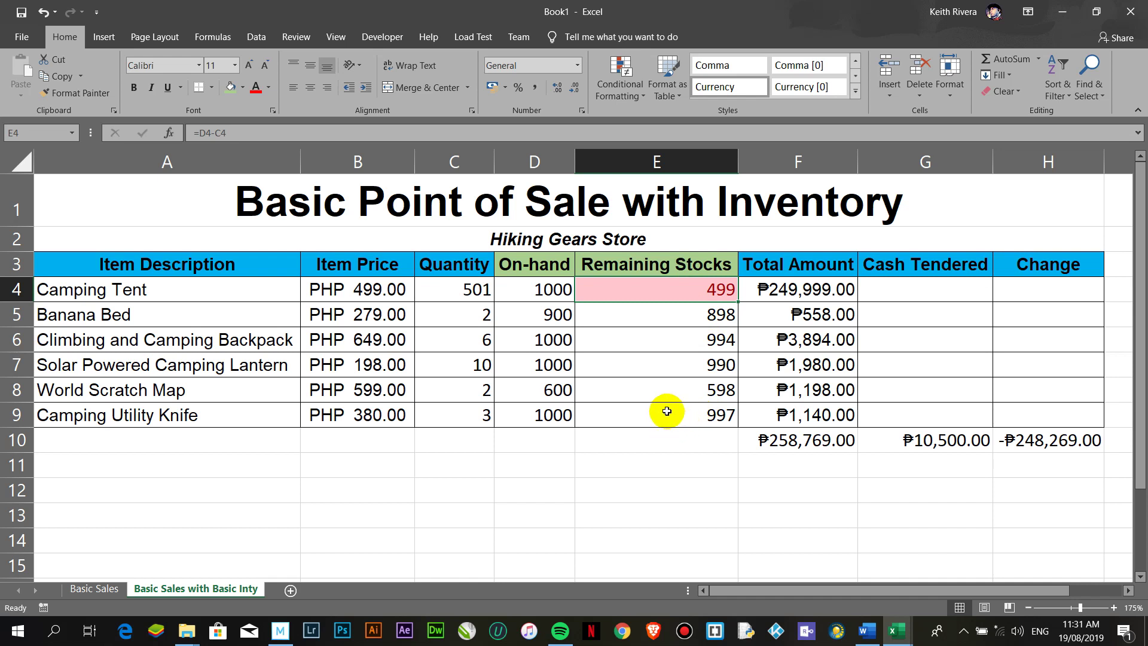
left_click_drag(665, 411, 660, 289)
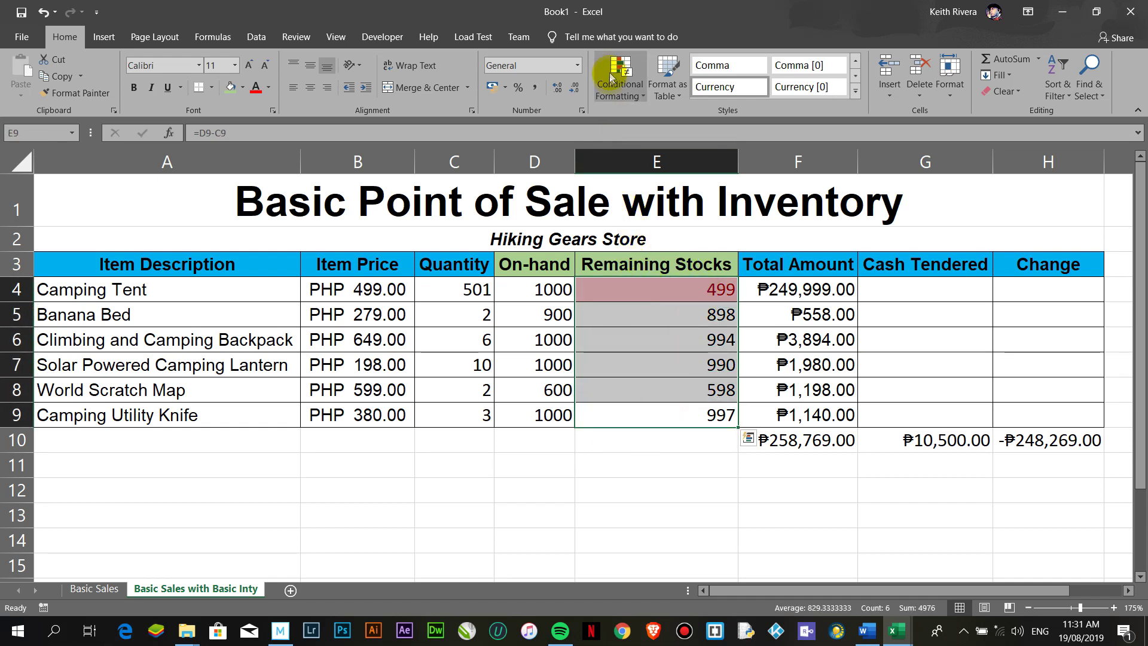
left_click(619, 97)
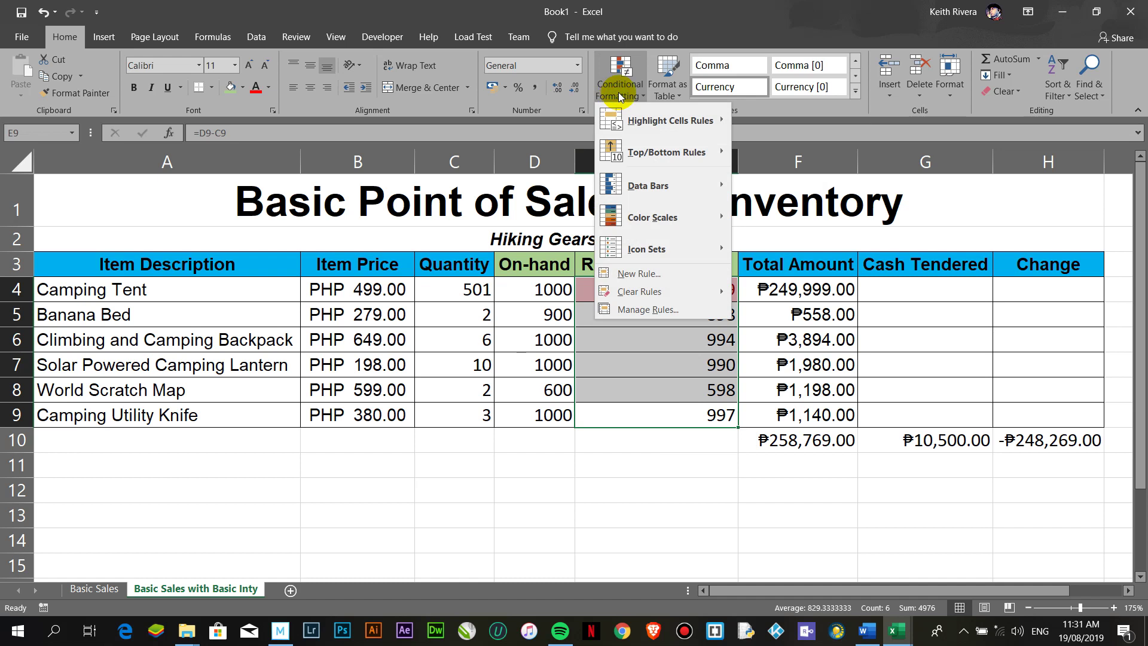
left_click(627, 85)
left_click(626, 85)
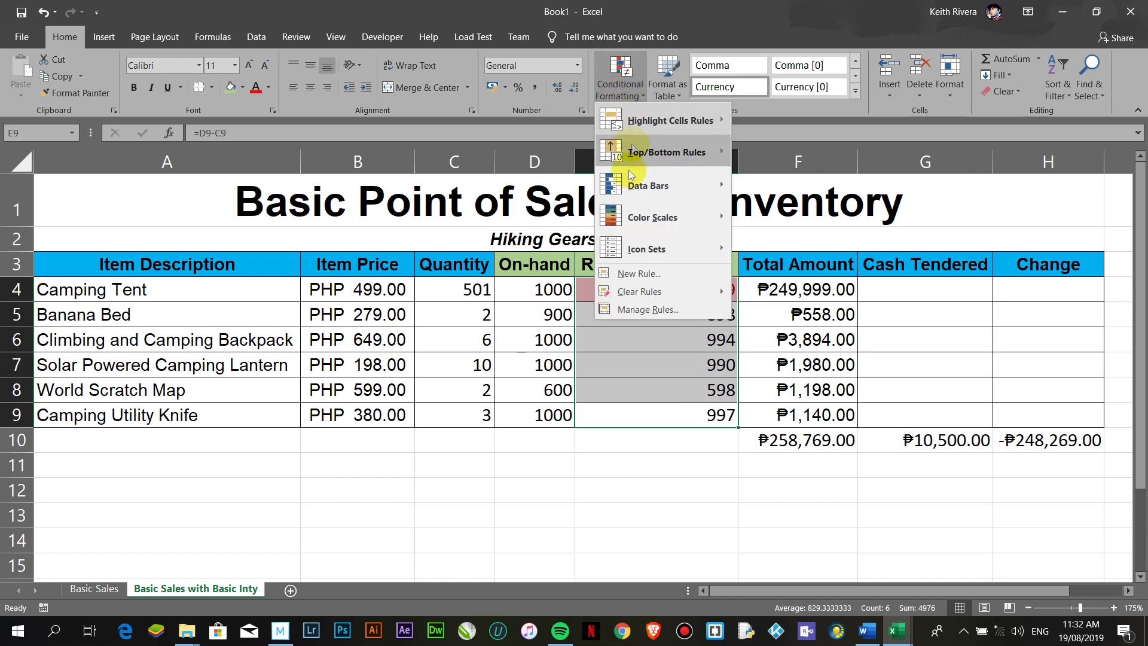
mouse_move(643, 299)
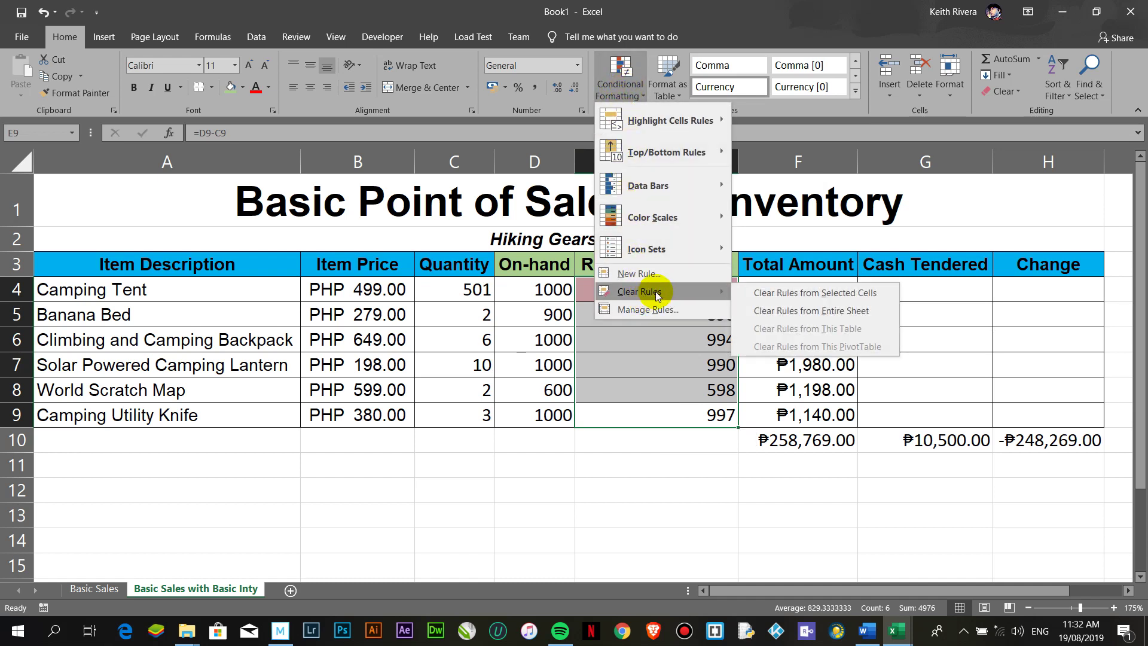
left_click(764, 293)
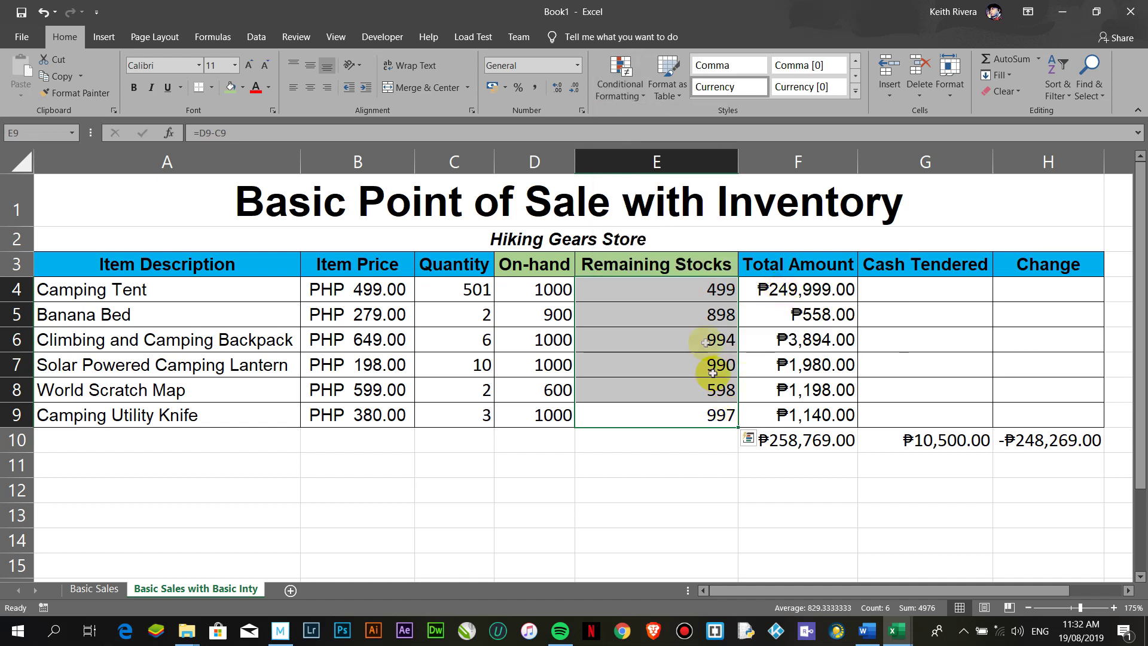
left_click(661, 498)
- Add a Less Than 50 conditional formatting rule with Light Red Fill with Dark Red Text to the Remaining Stocks cells E4:E9
left_click(677, 289)
left_click_drag(636, 286, 639, 413)
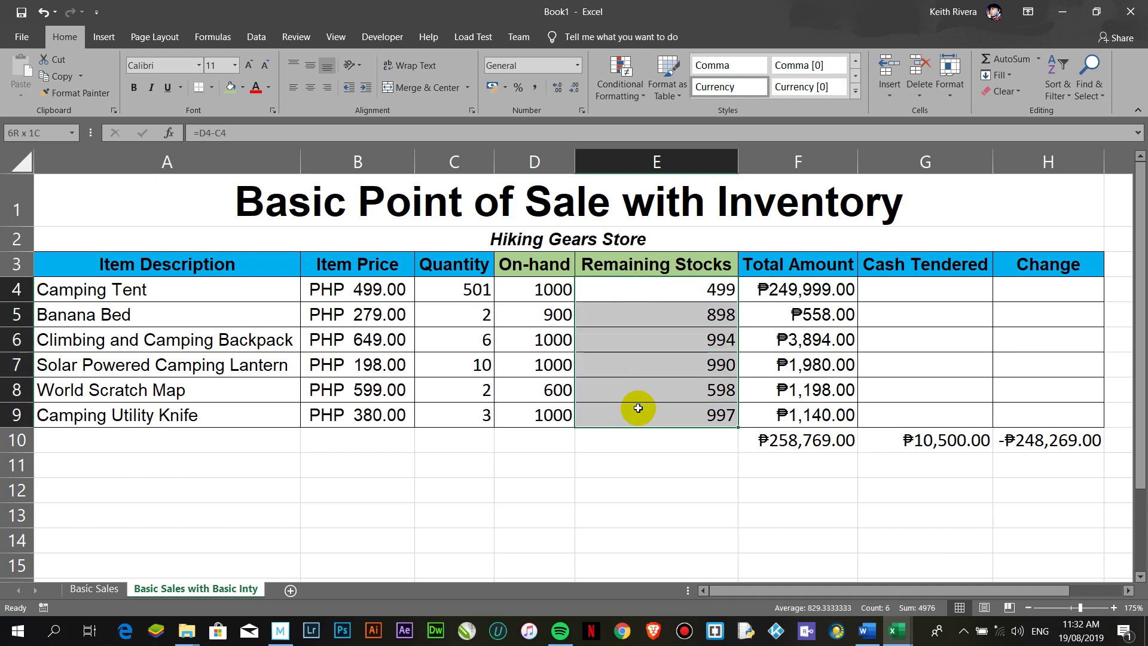
left_click(604, 92)
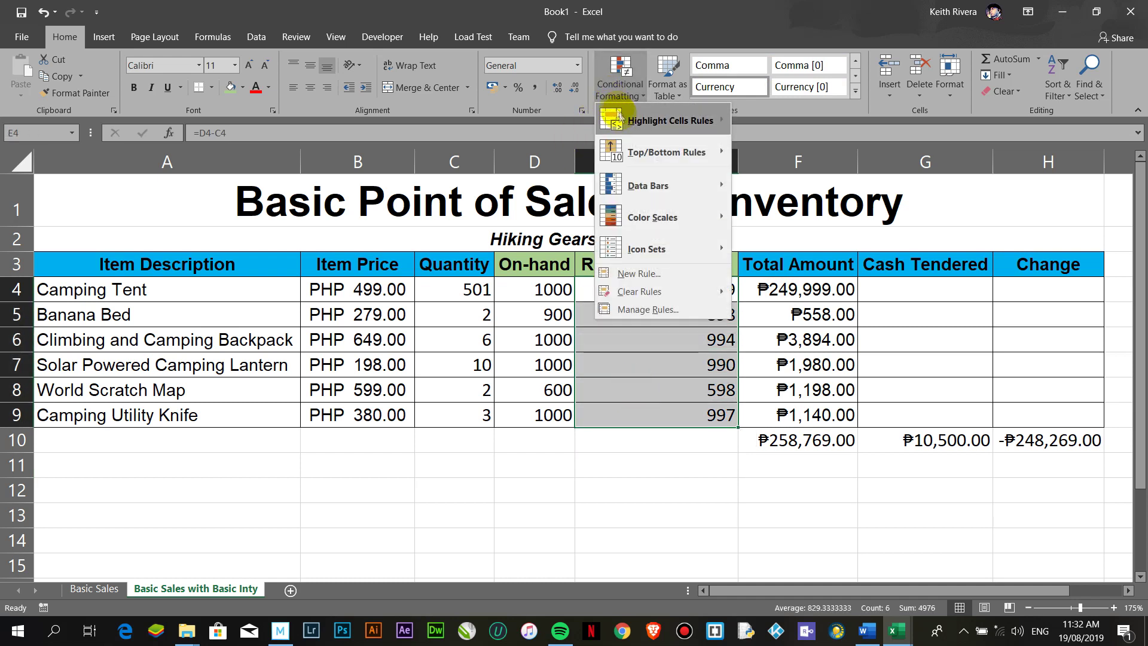
mouse_move(610, 117)
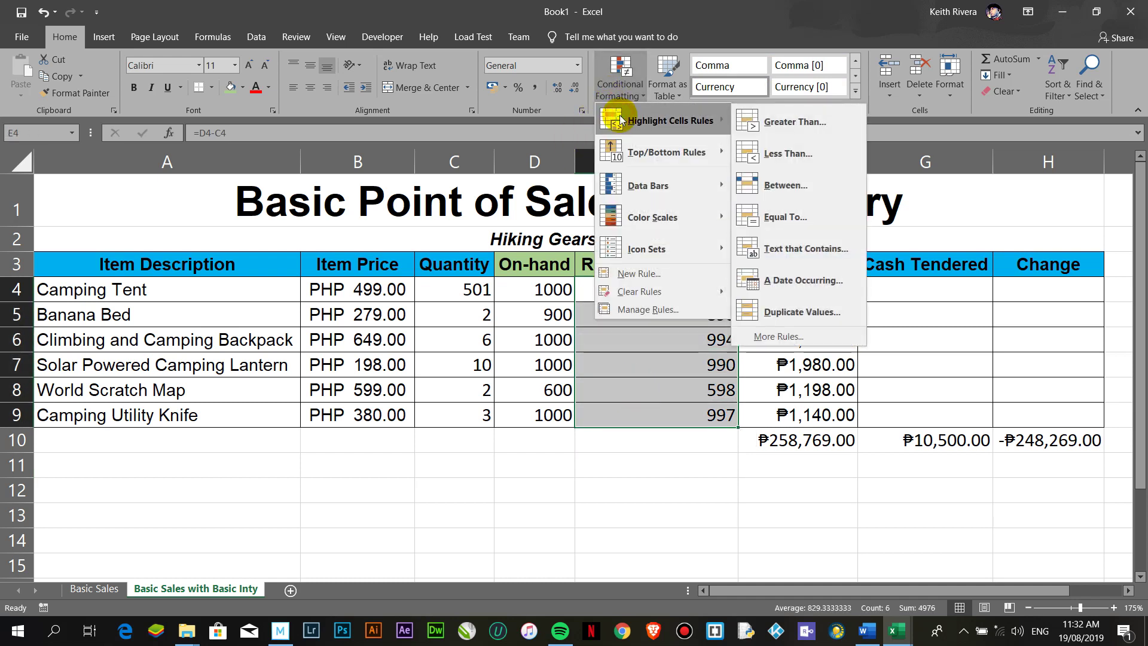
left_click(796, 157)
left_click_drag(824, 281, 656, 284)
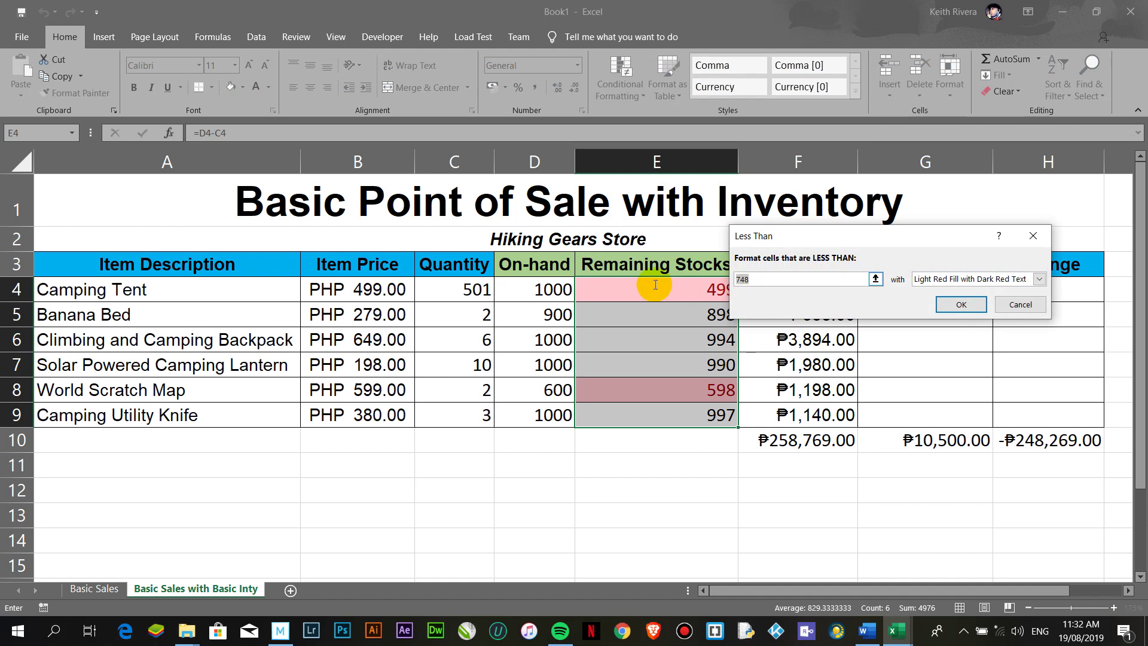
type("5")
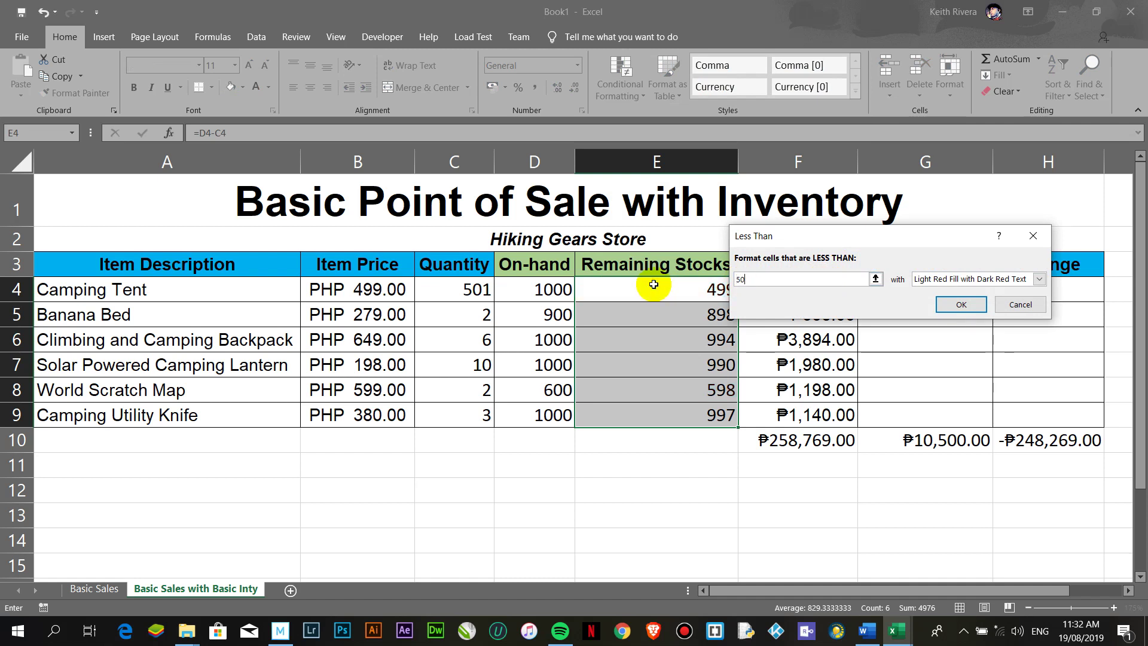
type("0")
left_click(959, 305)
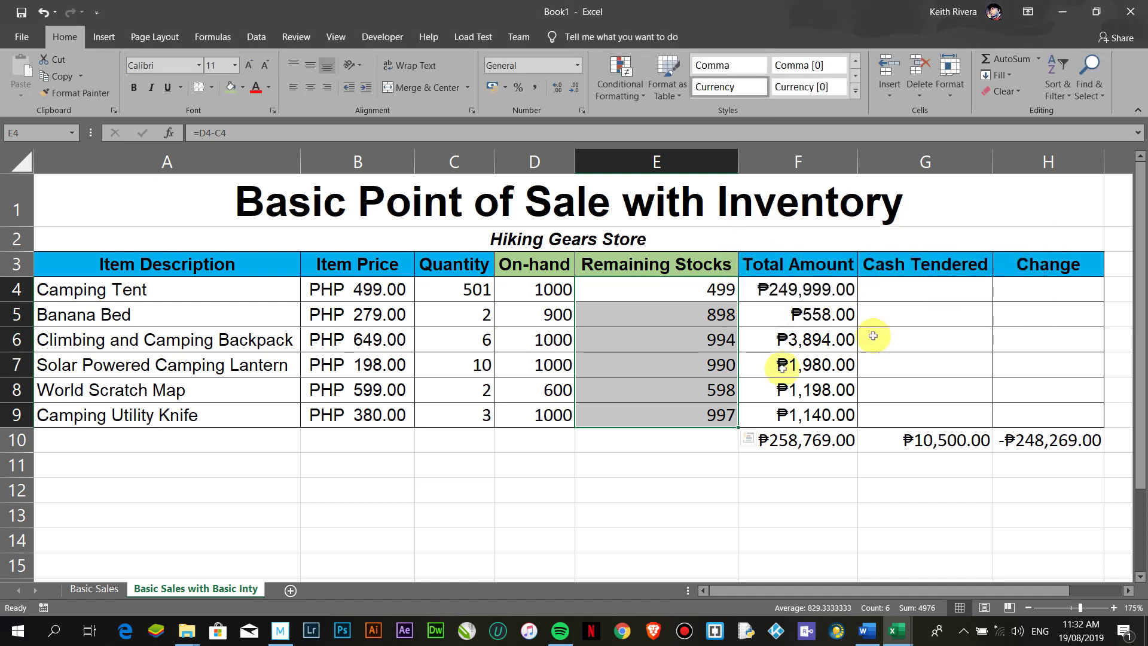
left_click(744, 390)
left_click(661, 293)
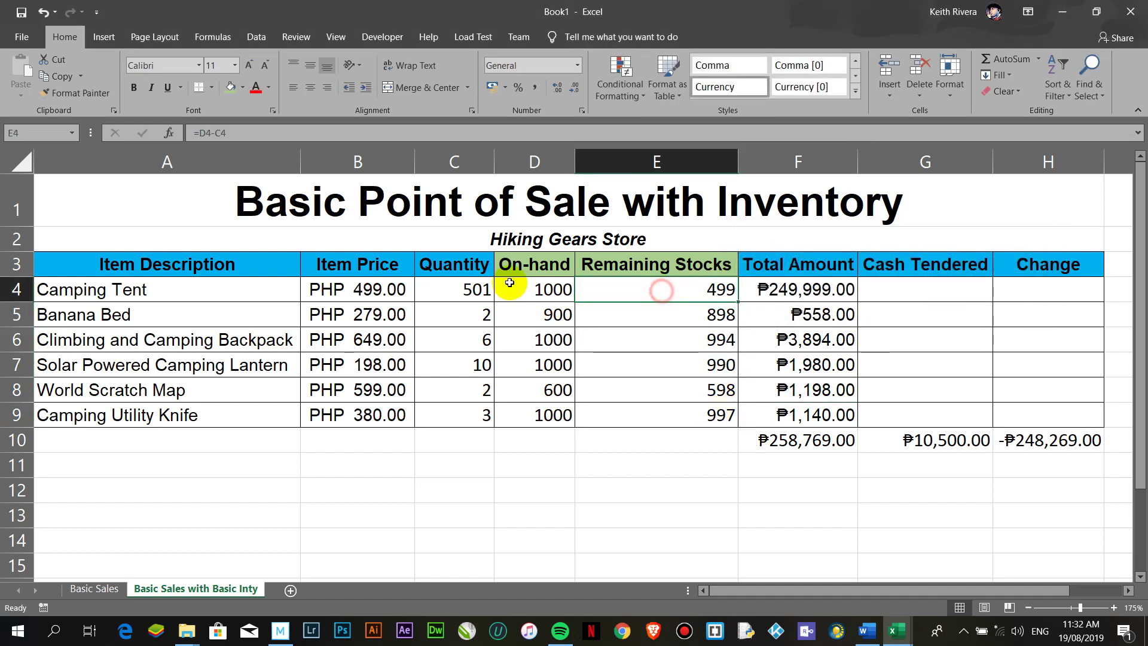
- Set the Camping Tent quantity in C4 to 900 and check its Remaining Stocks cell E4
left_click(462, 286)
type("900")
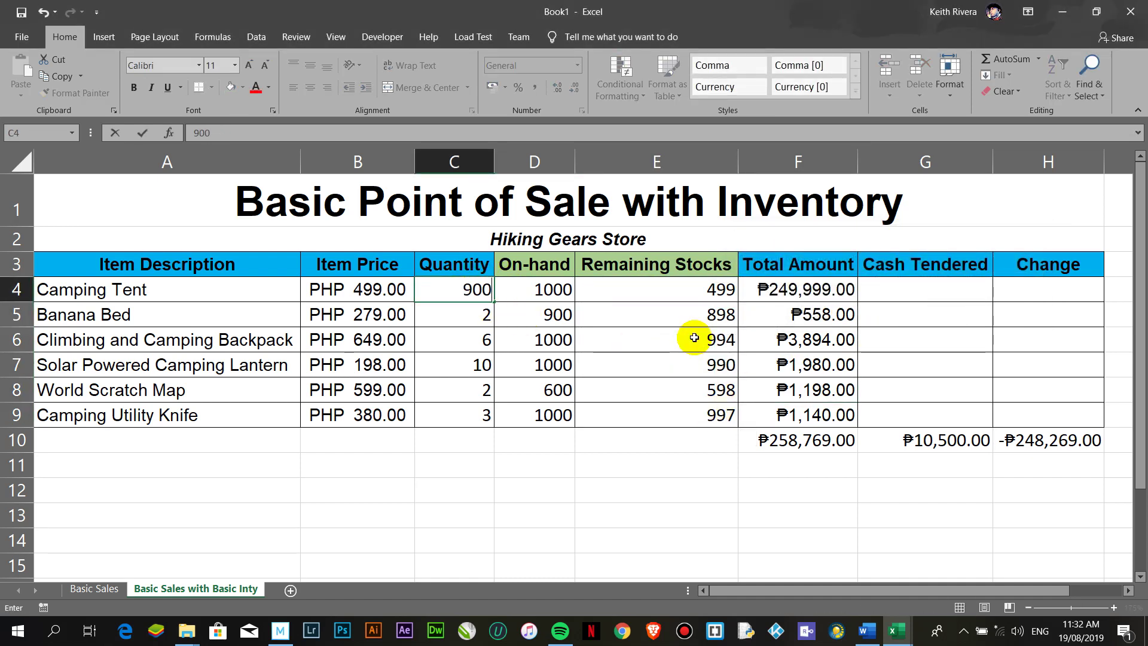
key("Return")
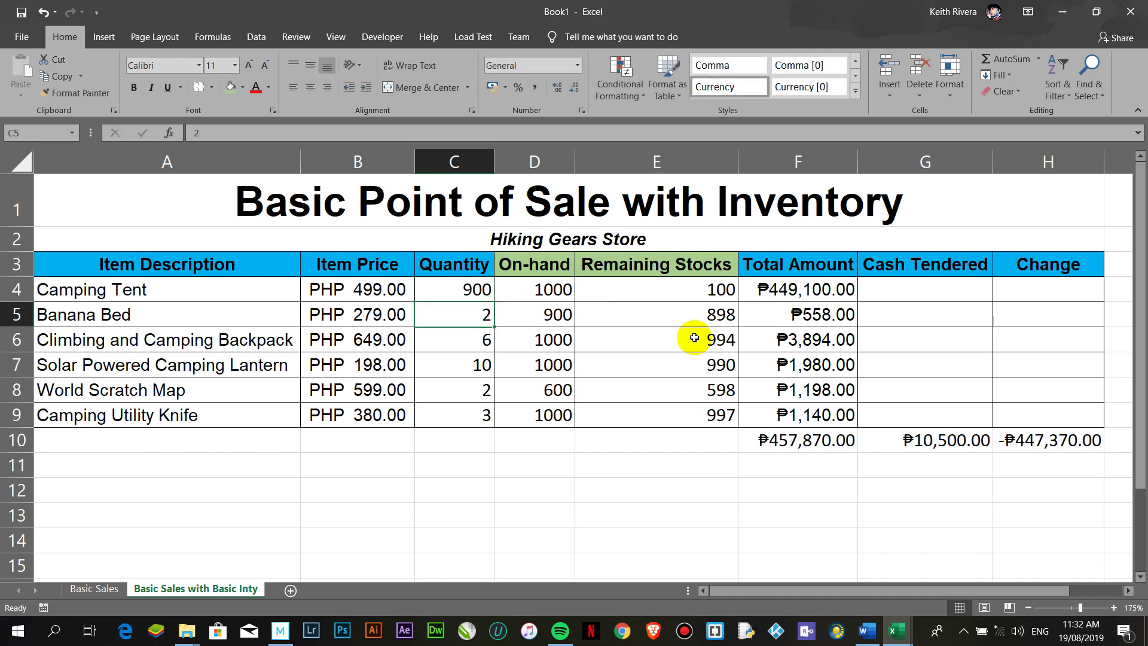
left_click(687, 290)
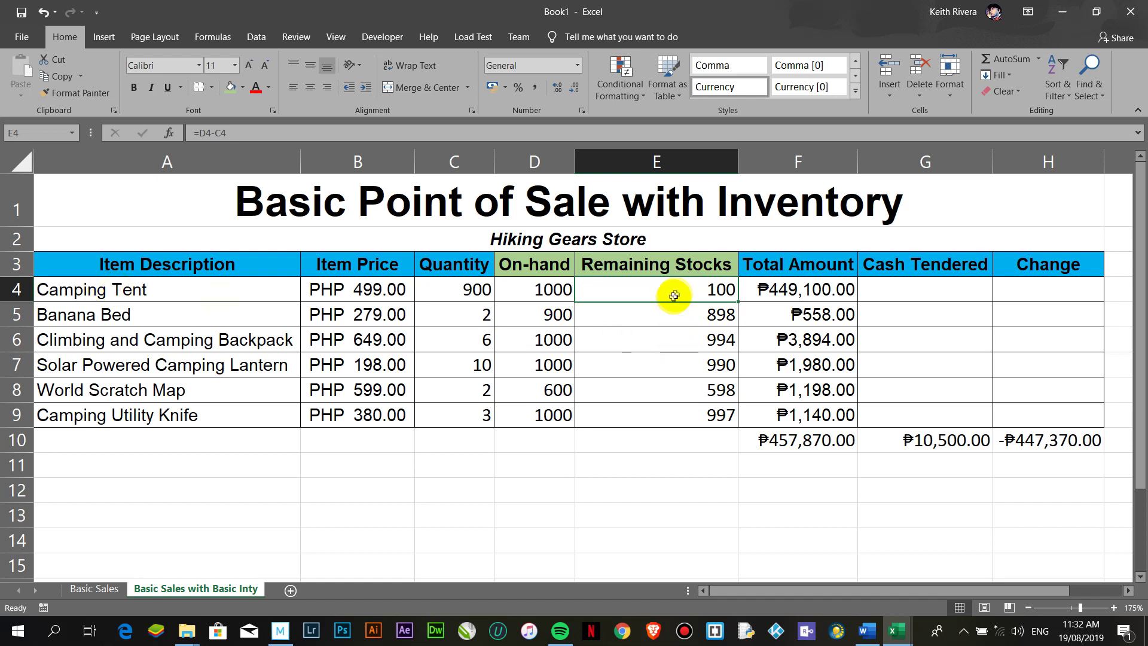
- Set the Camping Tent quantity in C4 to 951 to test the low-stock highlighting
left_click(459, 289)
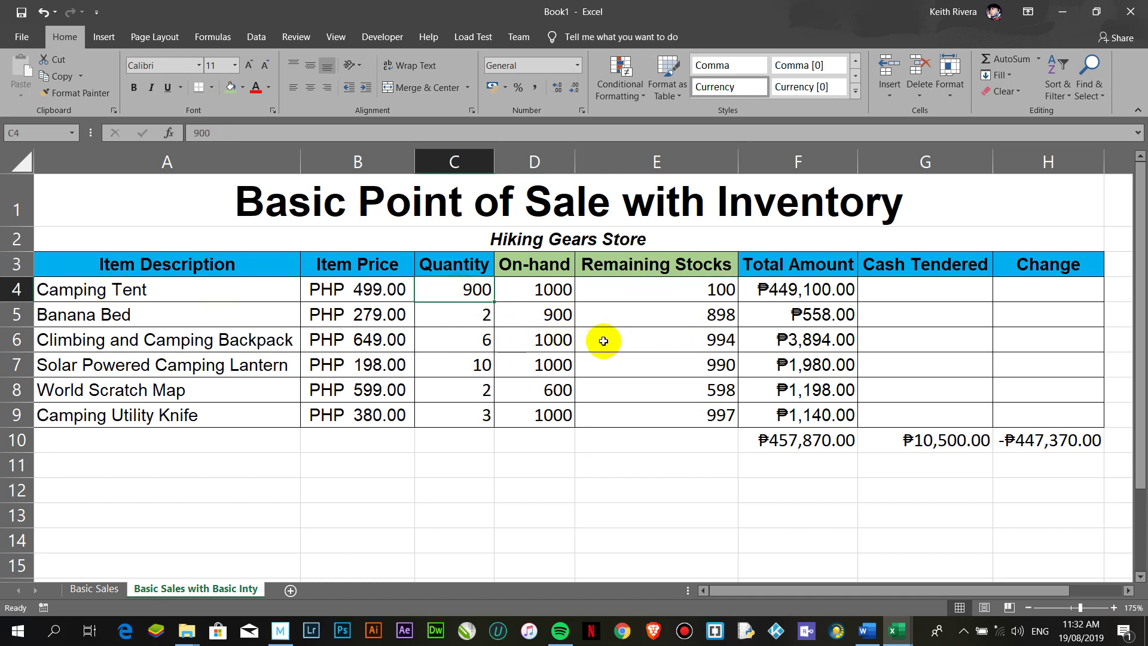
type("951")
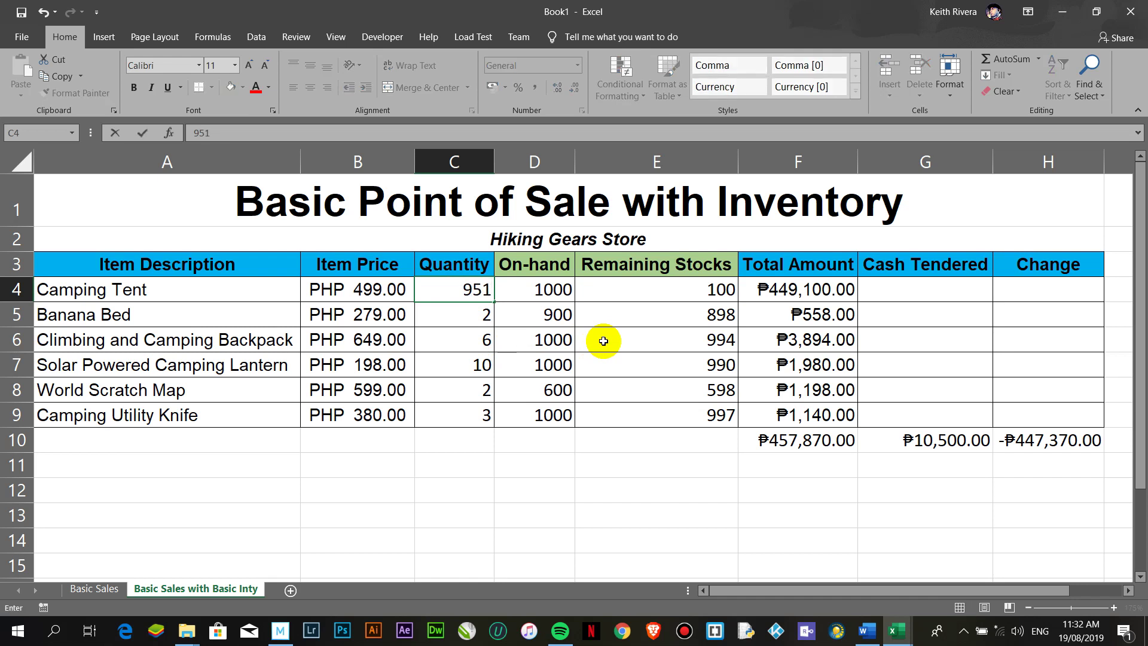
key("Return")
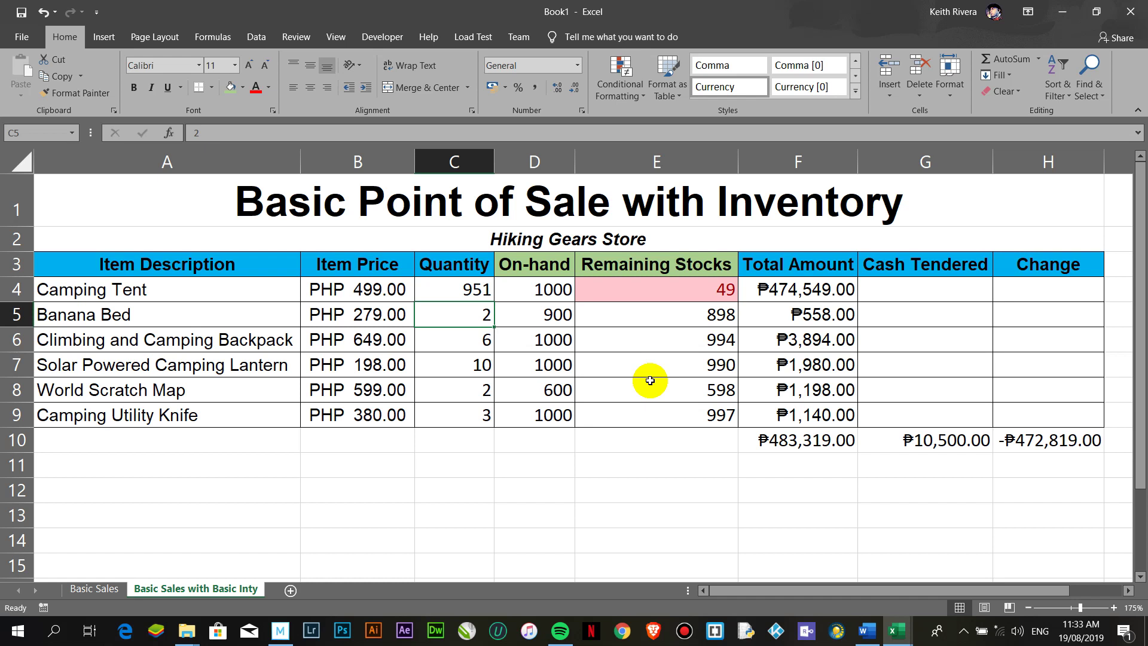
mouse_move(621, 5)
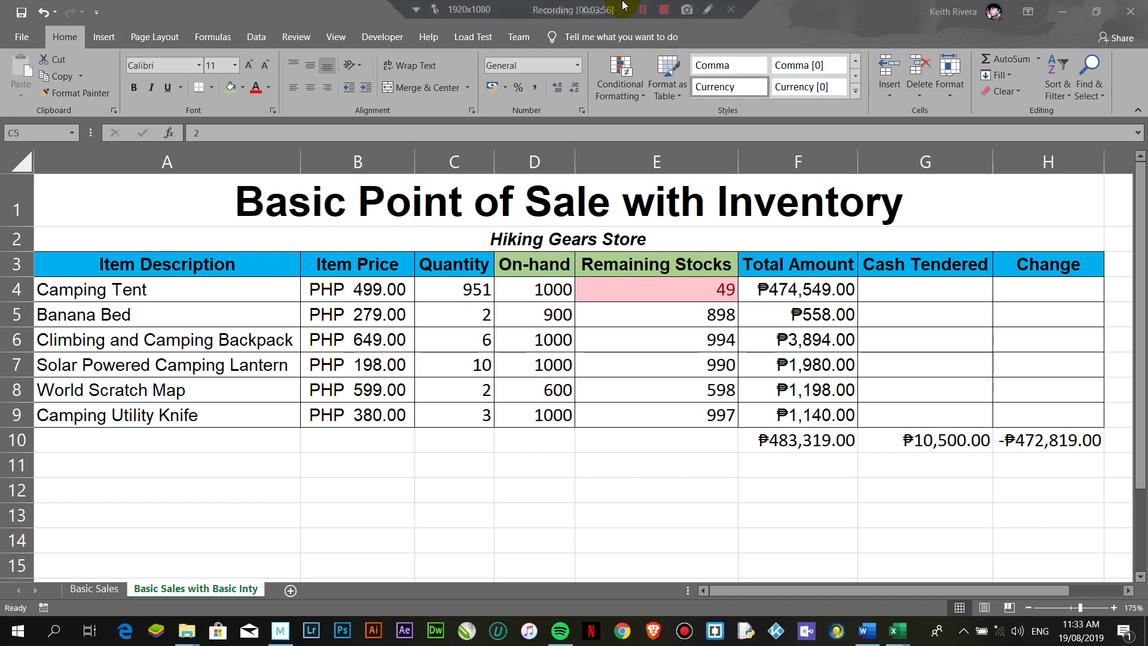